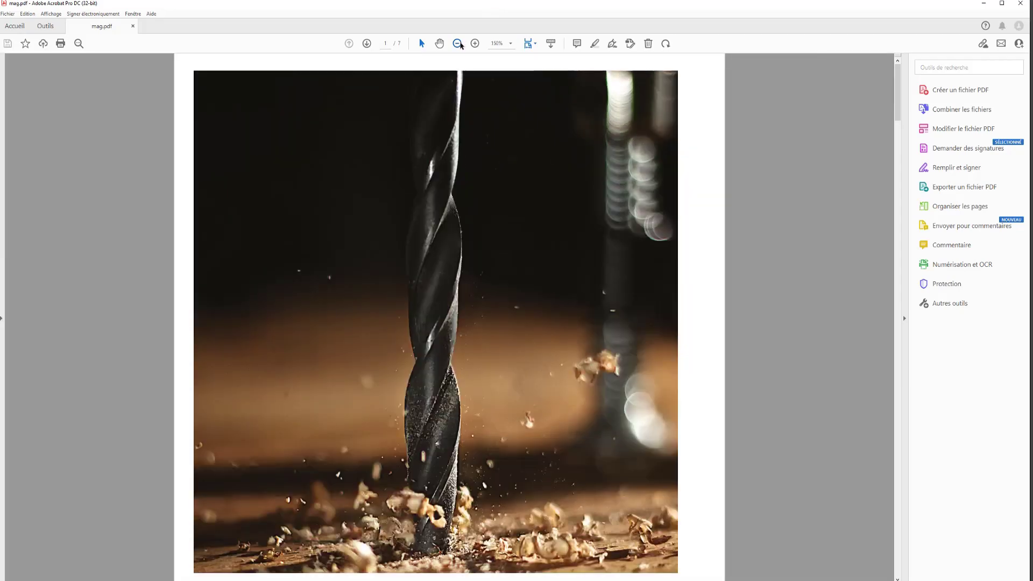
# - Review the pages of mag.pdf at a reduced zoom and close the document
pyautogui.click(460, 45)
pyautogui.scroll(-5, 393, 254)
pyautogui.scroll(-10, 394, 254)
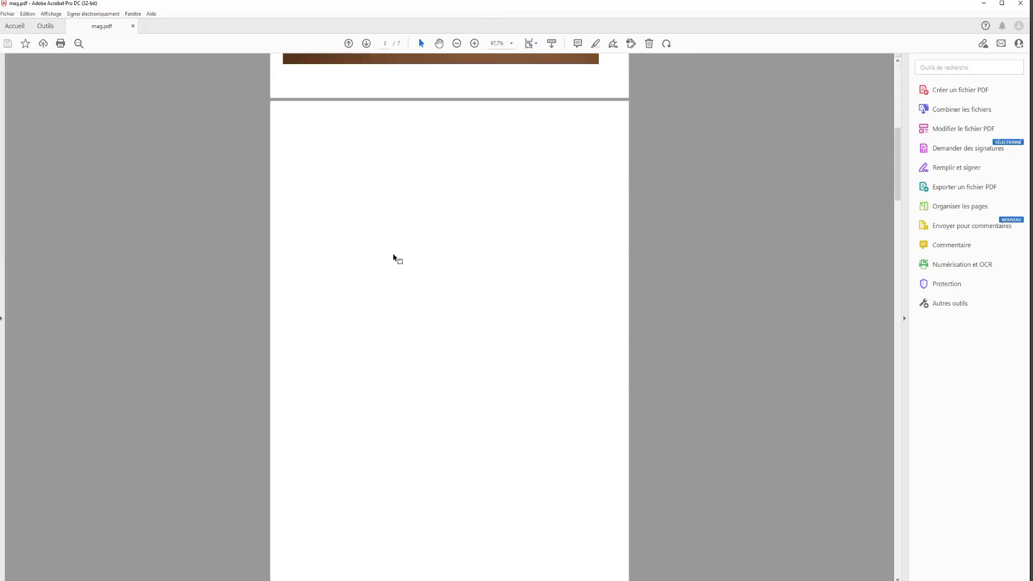
pyautogui.scroll(-10, 385, 254)
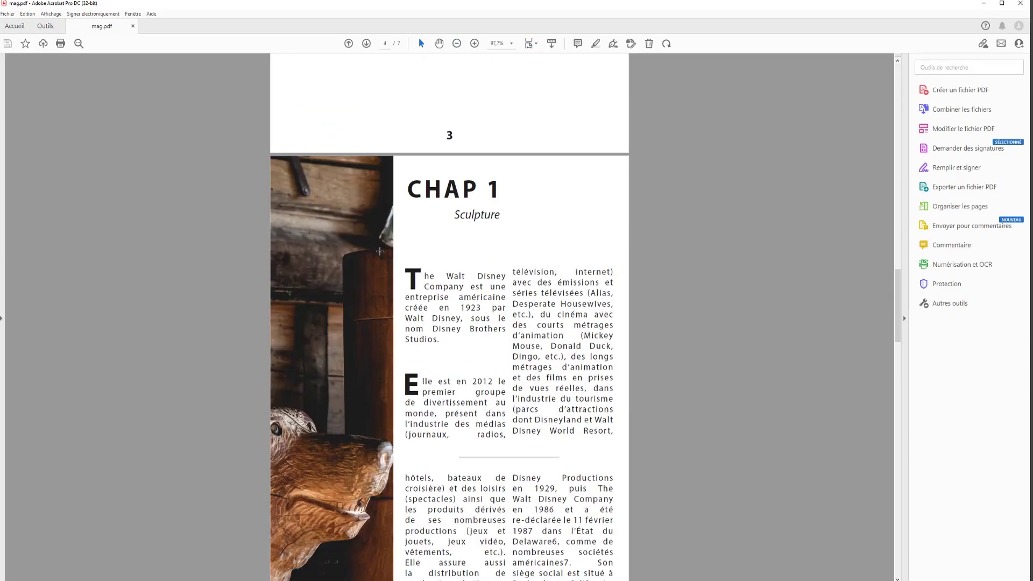
pyautogui.scroll(-5, 378, 244)
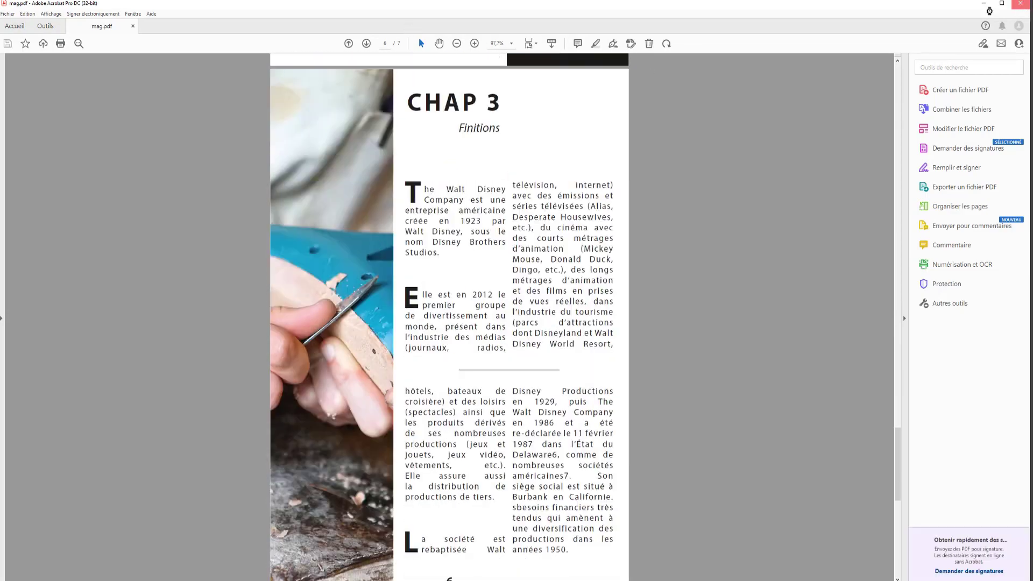
pyautogui.click(1020, 3)
# - Switch to InDesign and try to open mag.pdf directly as a document
pyautogui.moveTo(178, 354); pyautogui.dragTo(256, 206)
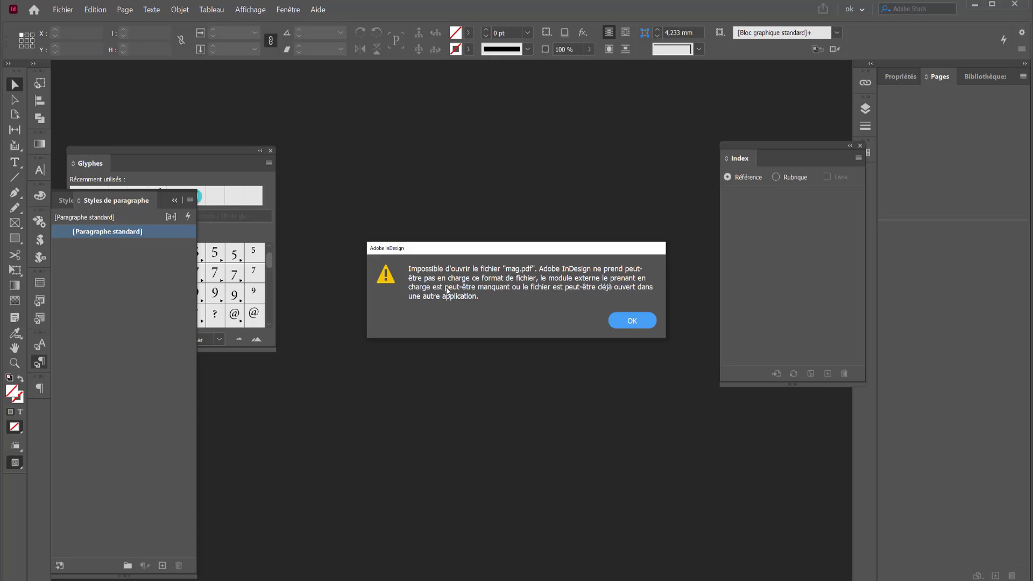
pyautogui.click(632, 321)
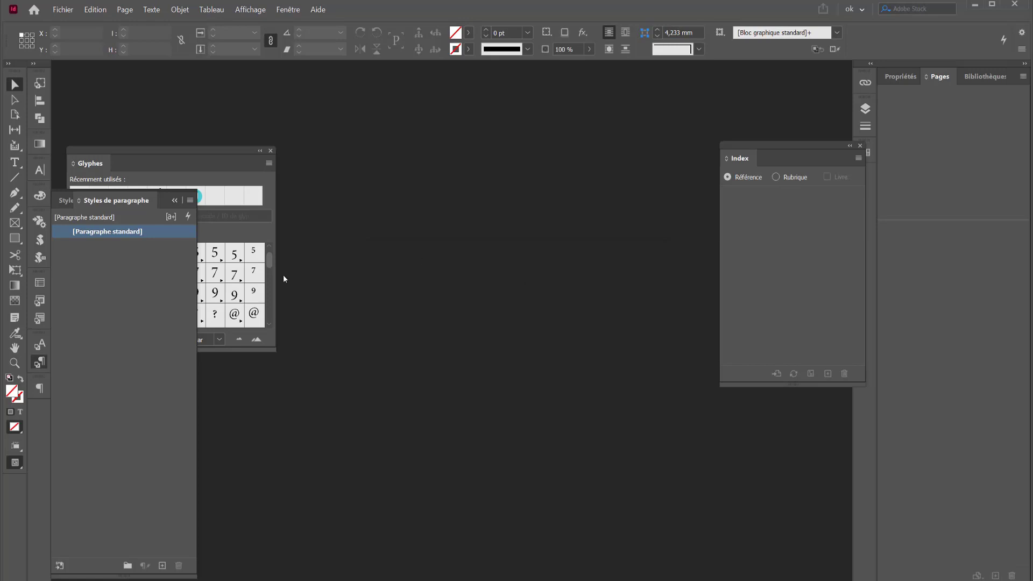
# - Clear the workspace by closing the floating Glyphes and Index windows and collapsing the paragraph styles
pyautogui.click(13, 12)
pyautogui.click(170, 168)
pyautogui.moveTo(121, 152); pyautogui.dragTo(870, 176)
pyautogui.moveTo(754, 153); pyautogui.dragTo(868, 206)
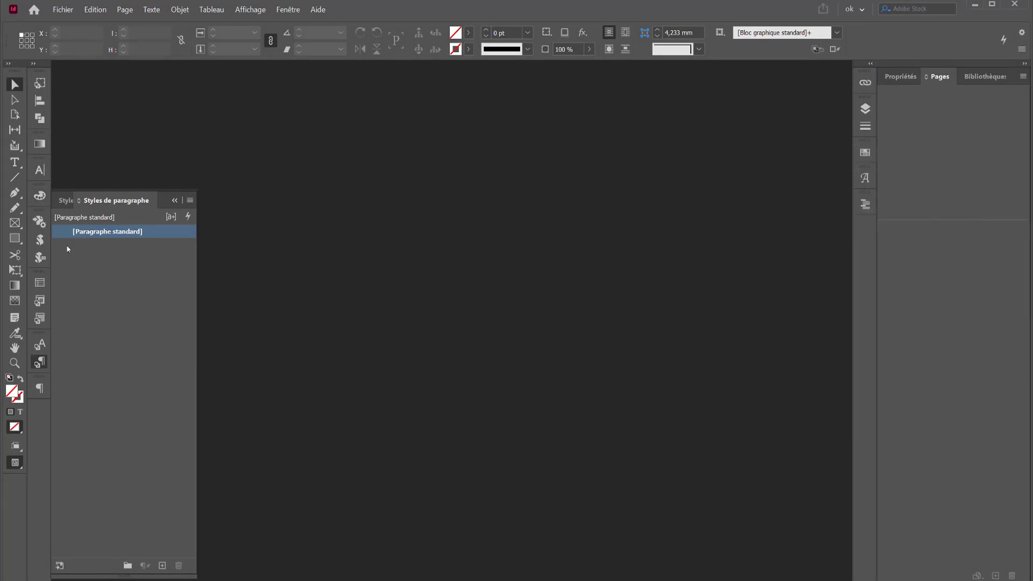
pyautogui.click(39, 364)
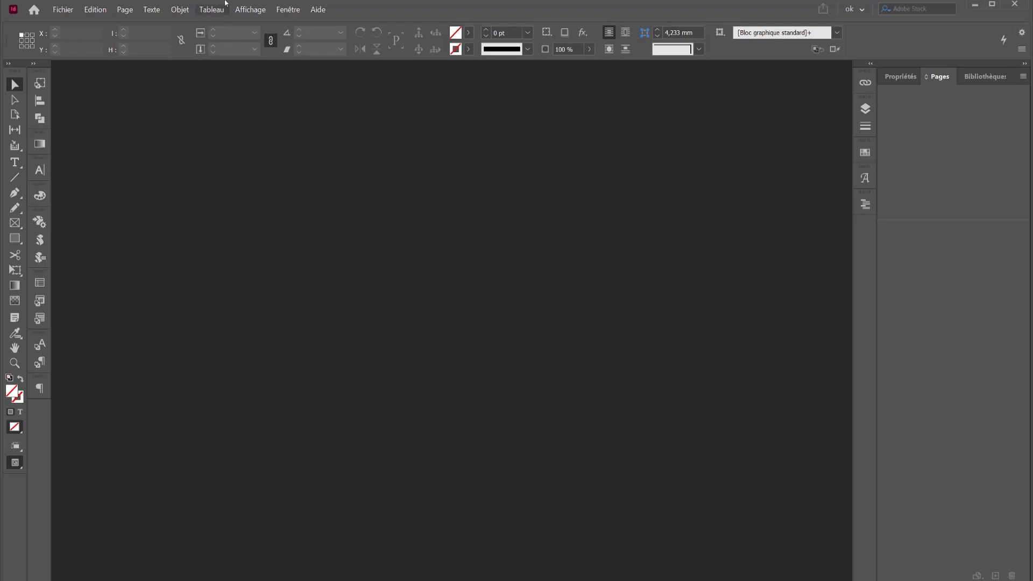
# - Display the available scripts and expand the Application samples down to the JavaScript folder
pyautogui.click(276, 10)
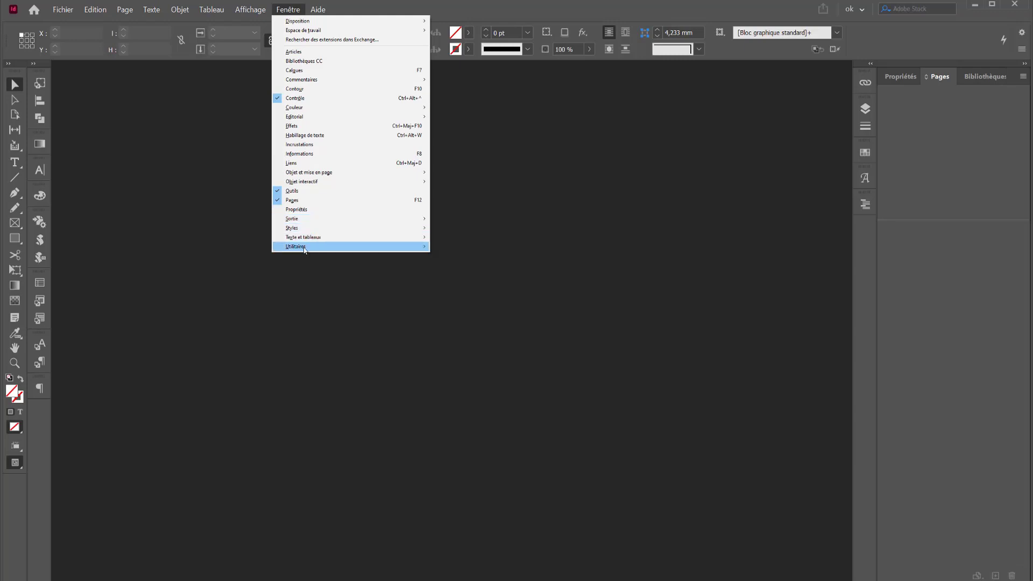
pyautogui.moveTo(305, 249)
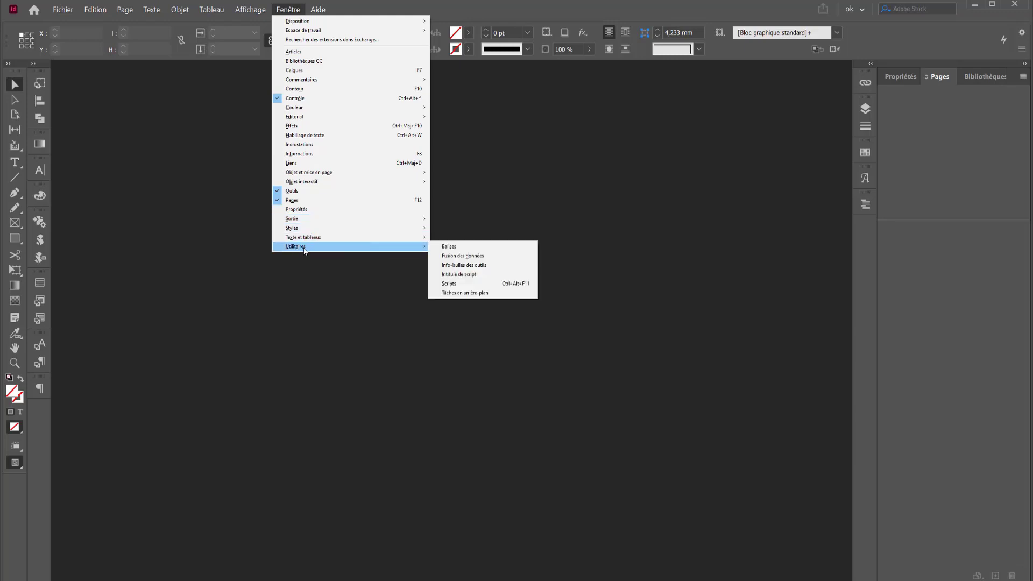
pyautogui.click(450, 283)
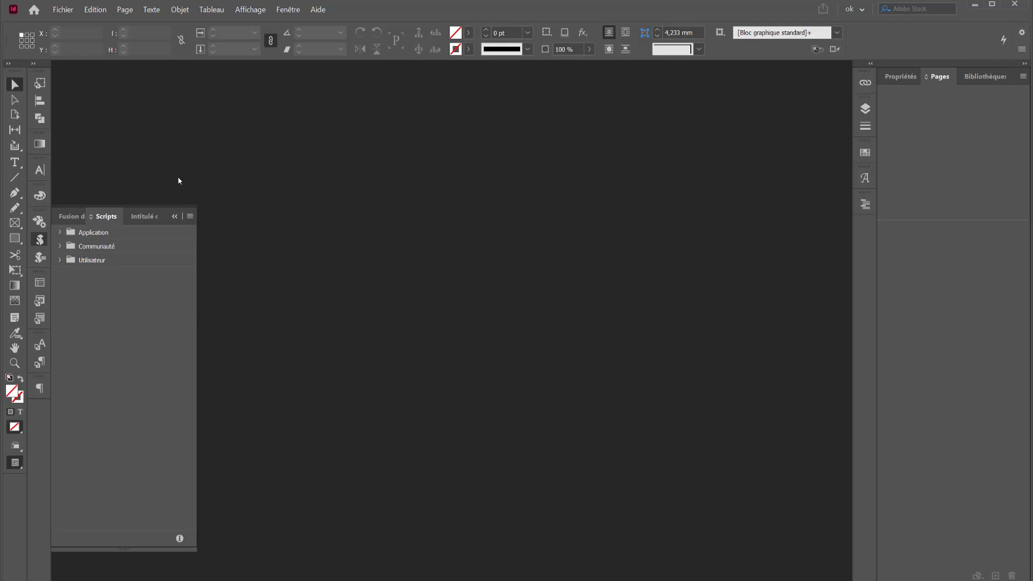
pyautogui.click(58, 232)
pyautogui.click(59, 274)
pyautogui.click(62, 359)
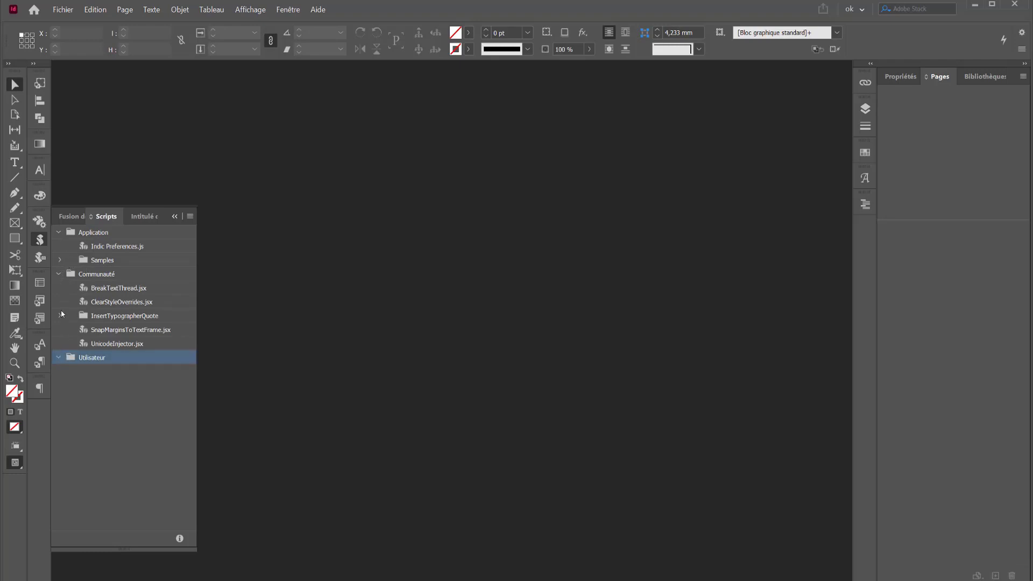
pyautogui.click(60, 260)
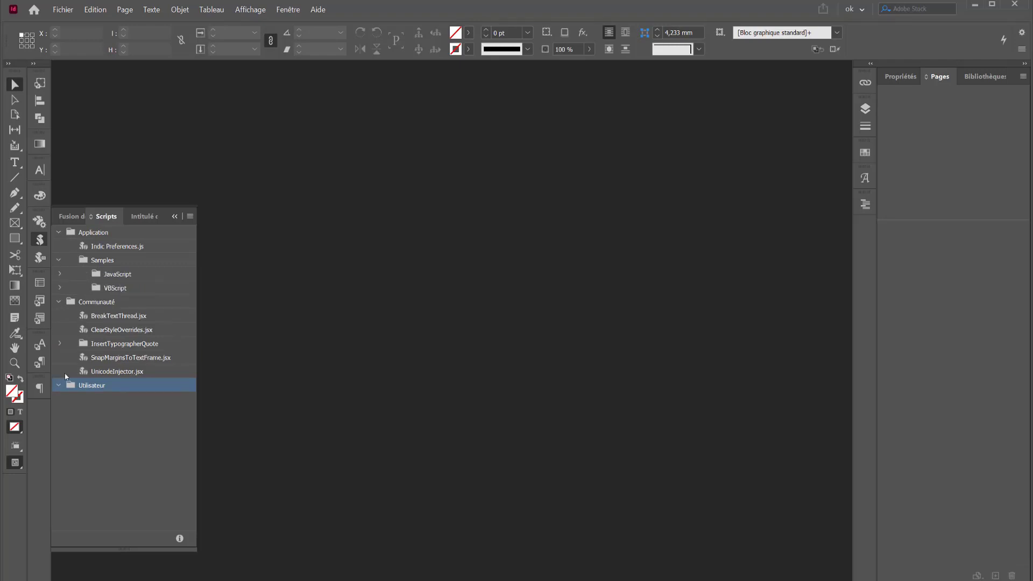
pyautogui.click(59, 274)
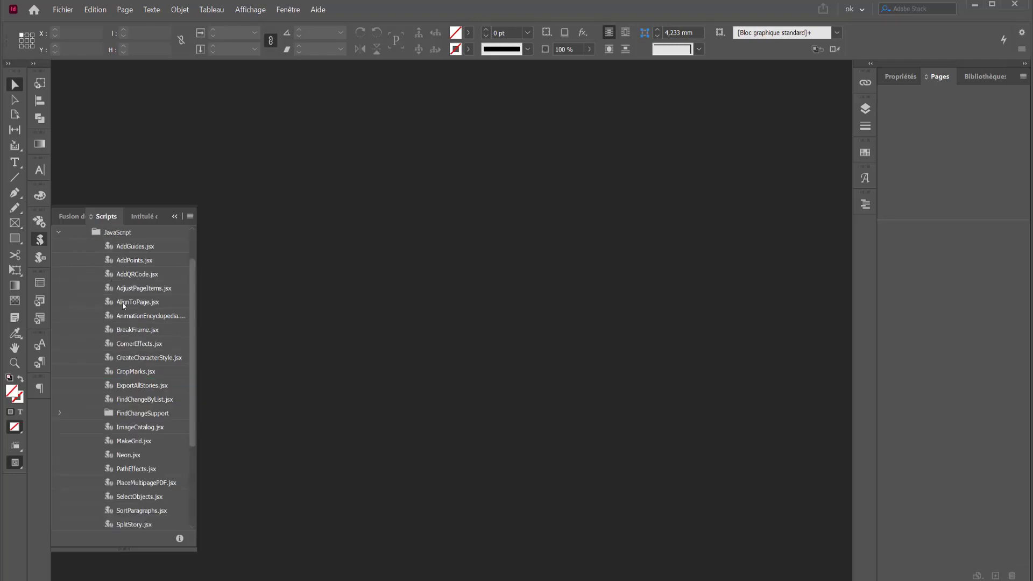
# - Run the PlaceMultipagePDF.jsx script and choose mag.pdf as the file to place
pyautogui.scroll(-1, 122, 377)
pyautogui.scroll(1, 122, 377)
pyautogui.click(124, 482)
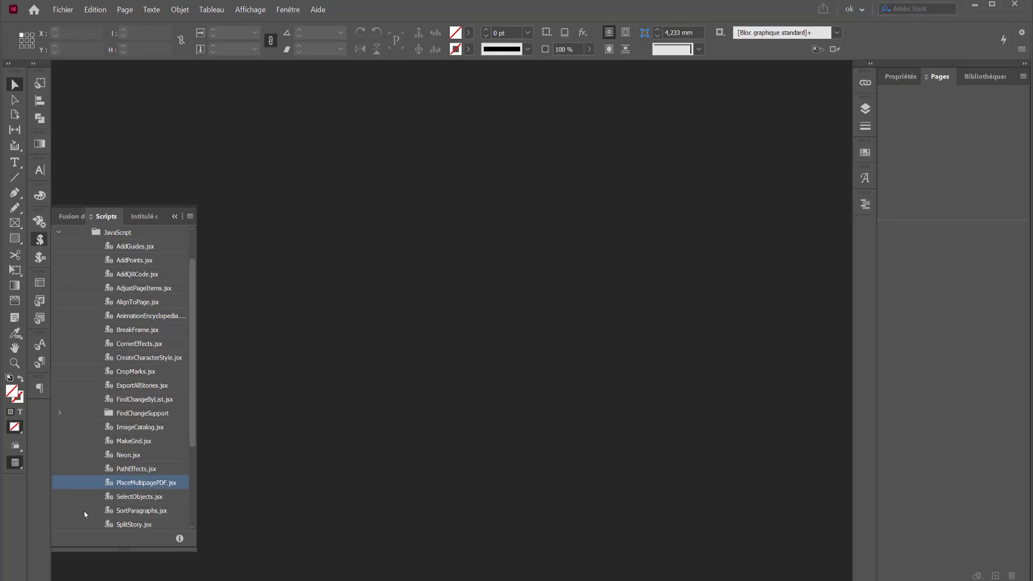
pyautogui.doubleClick(141, 483)
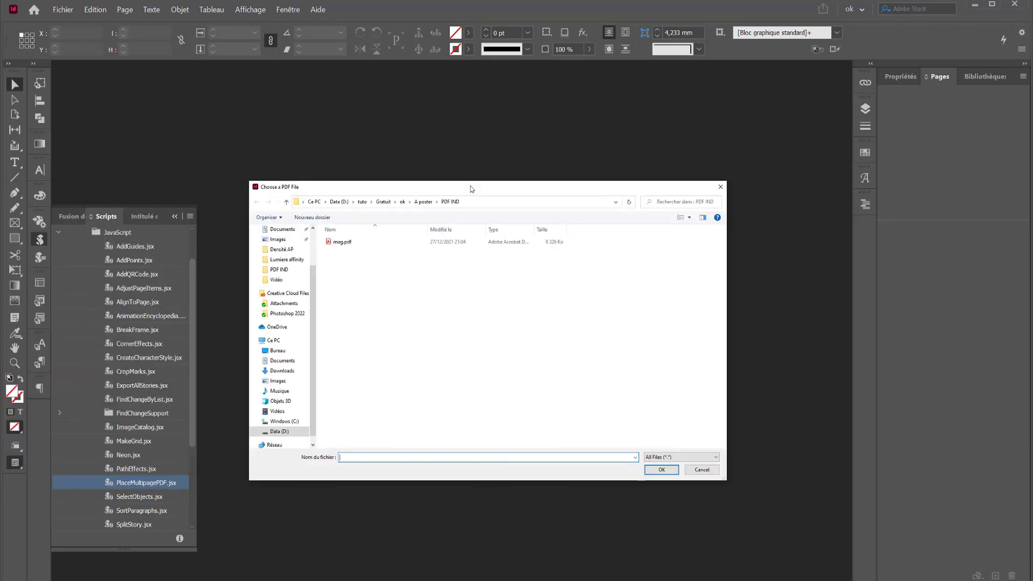
pyautogui.doubleClick(342, 242)
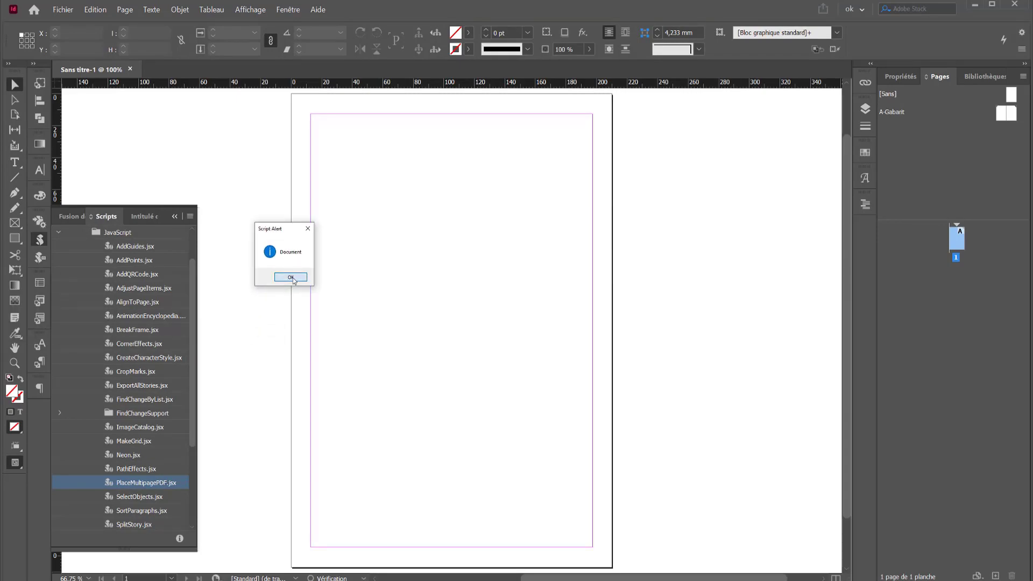
# - Place the PDF in a new document, starting on page 1
pyautogui.click(291, 277)
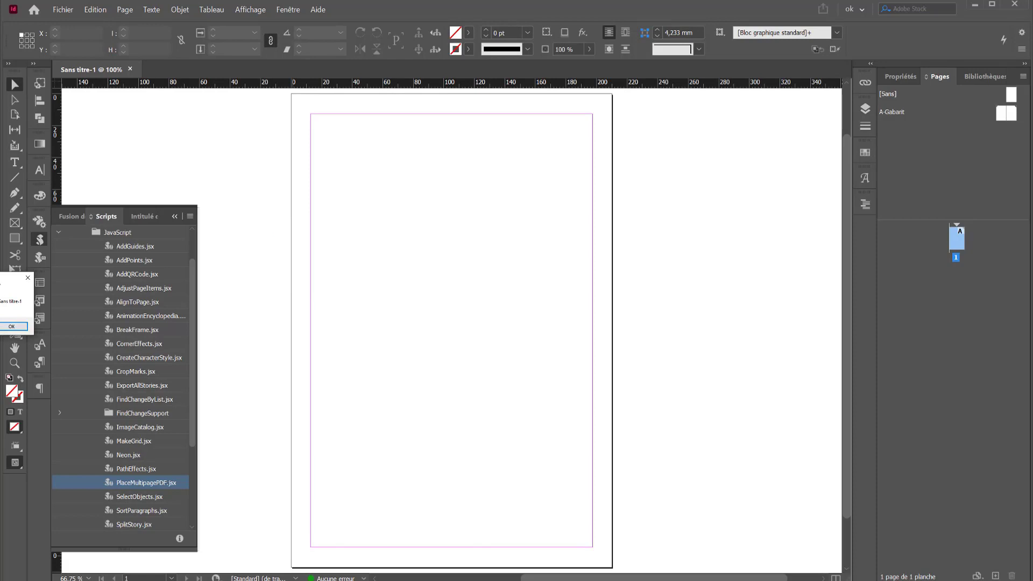
pyautogui.click(321, 272)
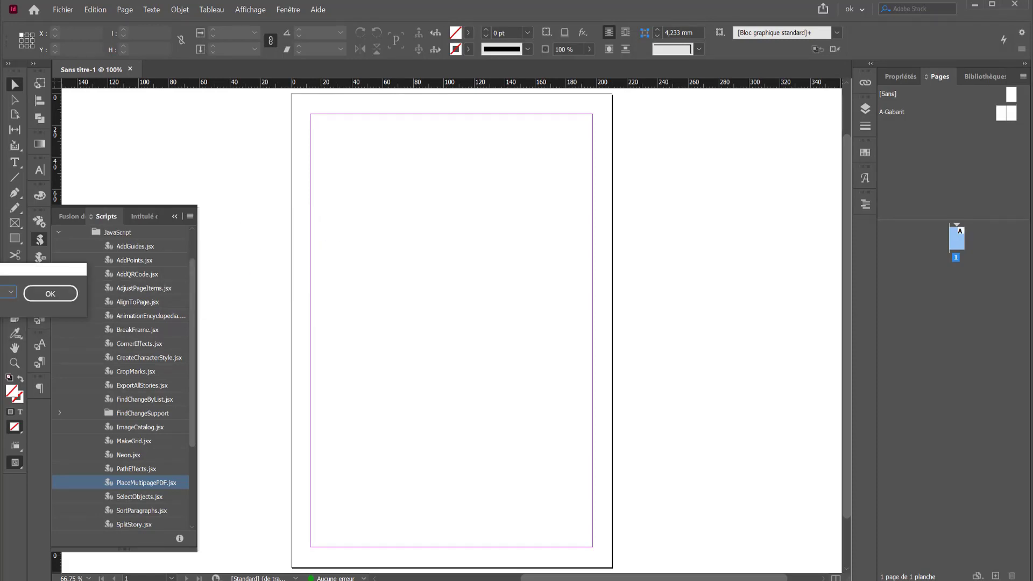
pyautogui.click(368, 234)
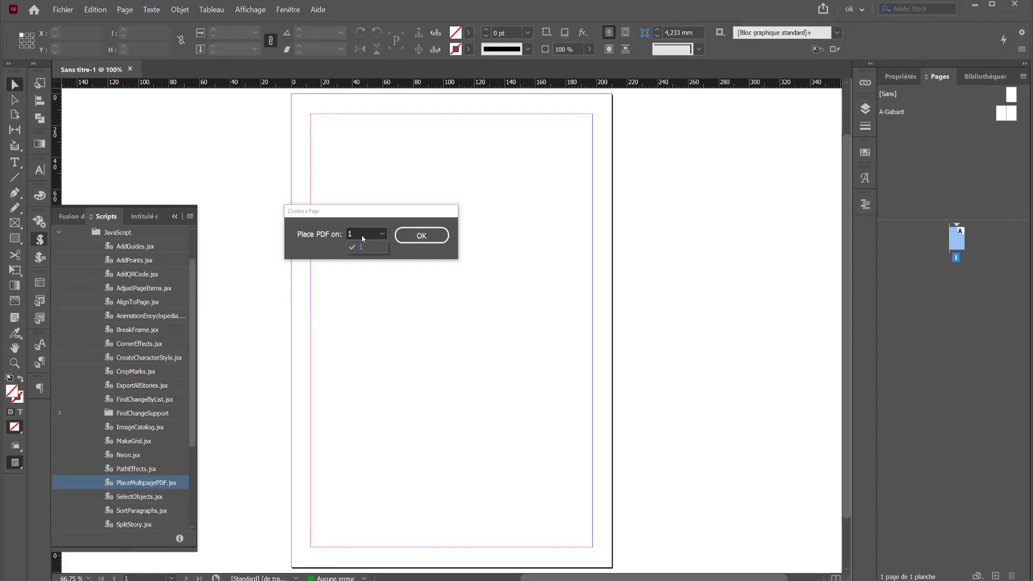
pyautogui.click(362, 236)
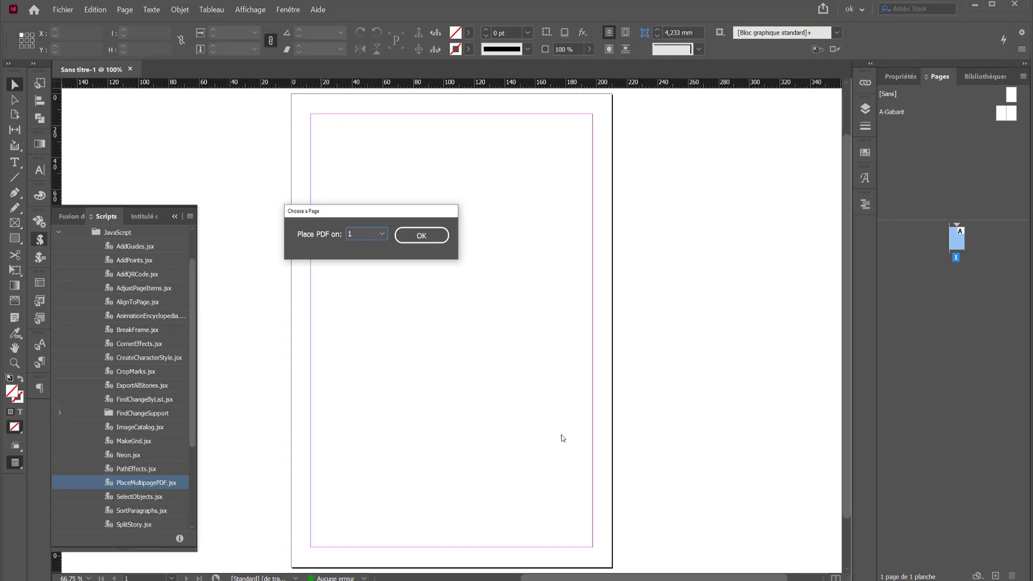
pyautogui.click(421, 236)
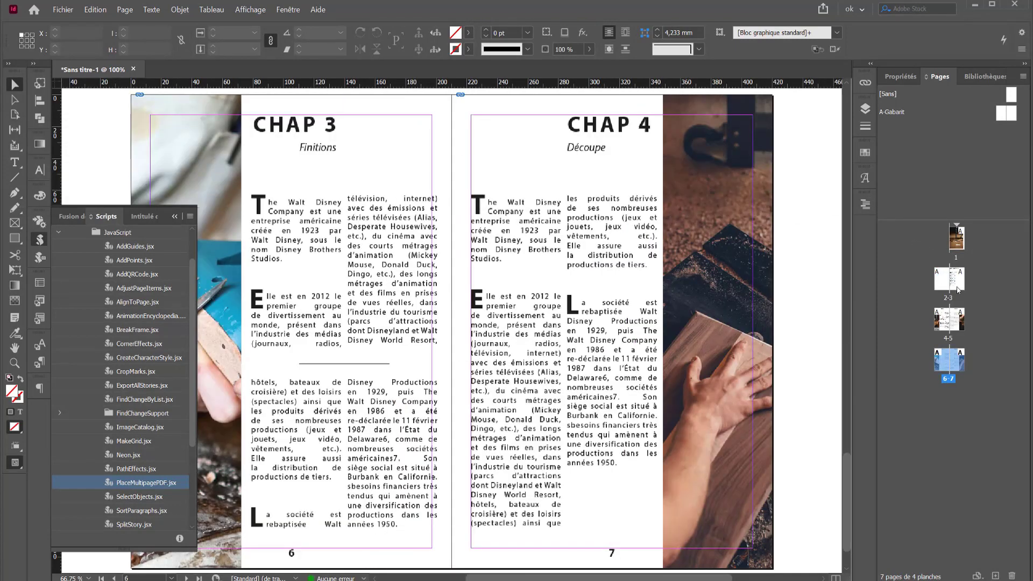
# - Delete all the placed PDF pages on spreads 6-7 and 4-5
pyautogui.click(957, 289)
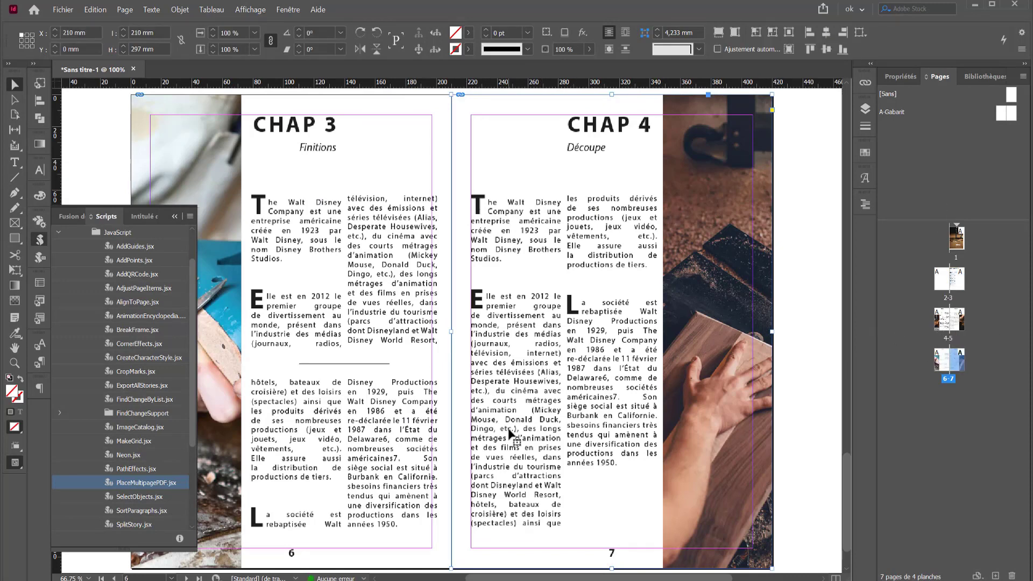
pyautogui.scroll(-2, 802, 377)
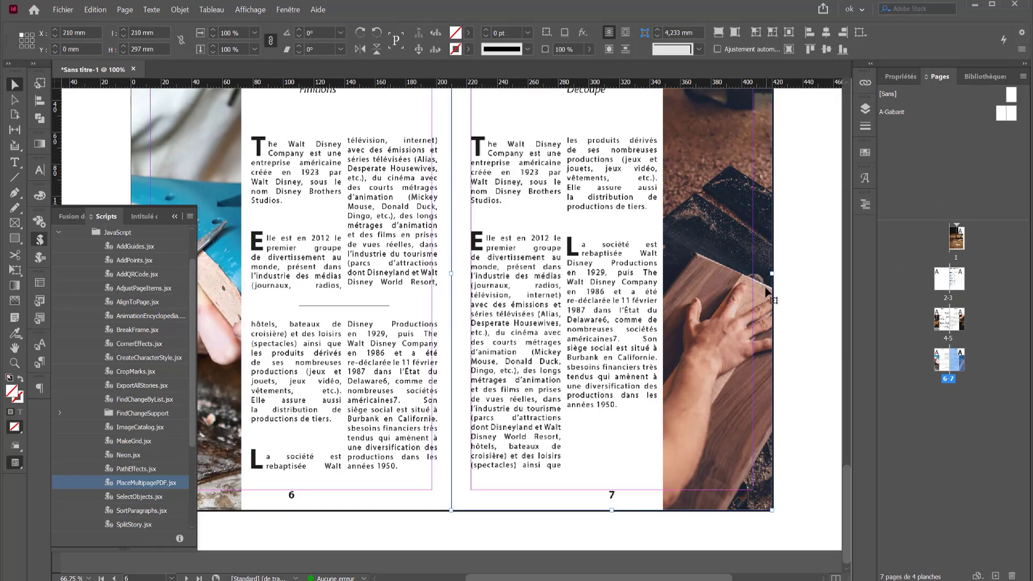
pyautogui.hotkey('ctrl', 'a')
pyautogui.press('Delete')
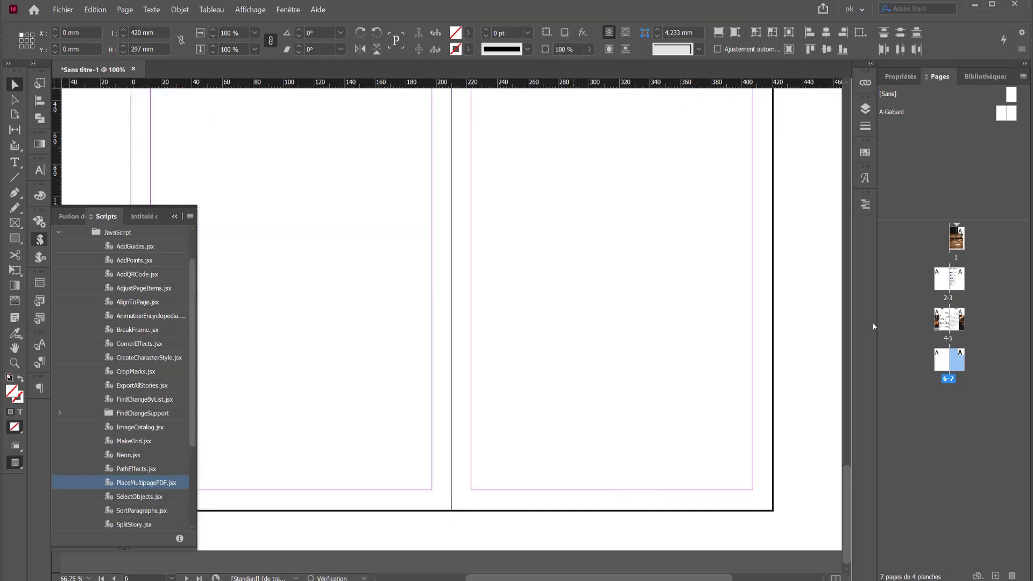
pyautogui.hotkey('ctrl', '-')
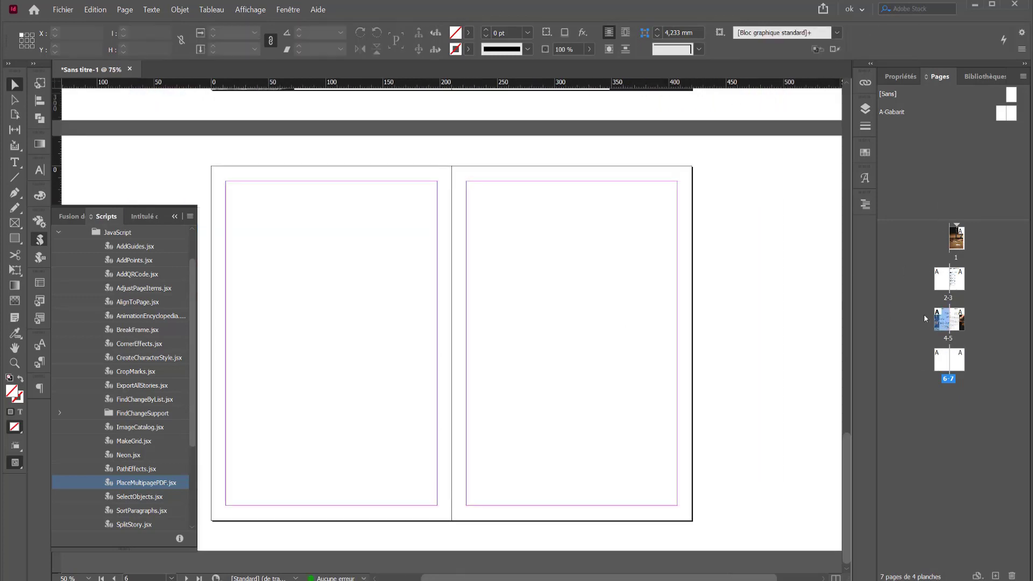
pyautogui.scroll(6, 640, 241)
pyautogui.moveTo(751, 362); pyautogui.dragTo(352, 143)
pyautogui.press('Delete')
# - Delete the placed table of contents on page 3 and the brochure cover on page 1
pyautogui.scroll(7, 541, 283)
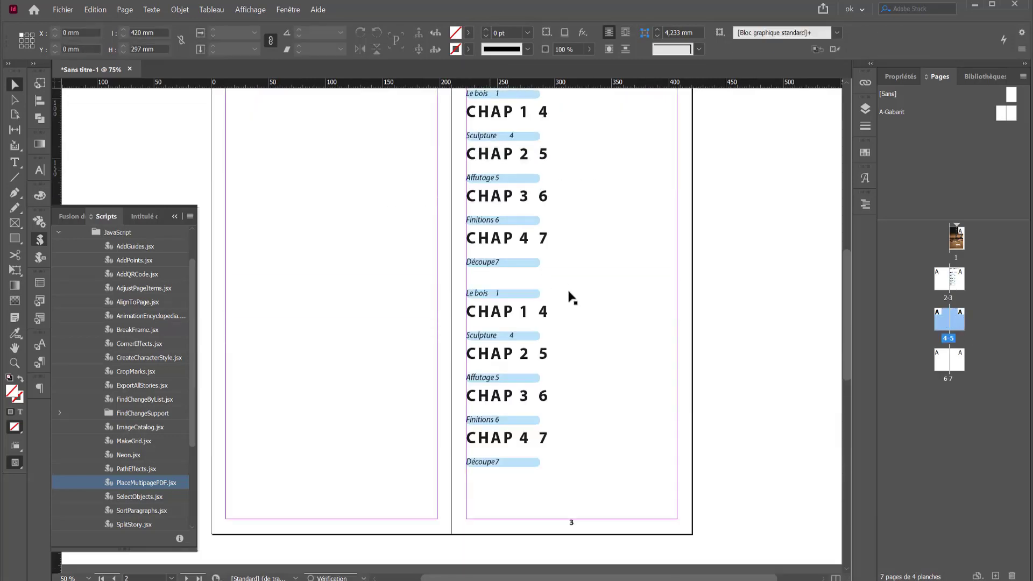
pyautogui.click(531, 191)
pyautogui.scroll(3, 549, 198)
pyautogui.press('Delete')
pyautogui.click(595, 235)
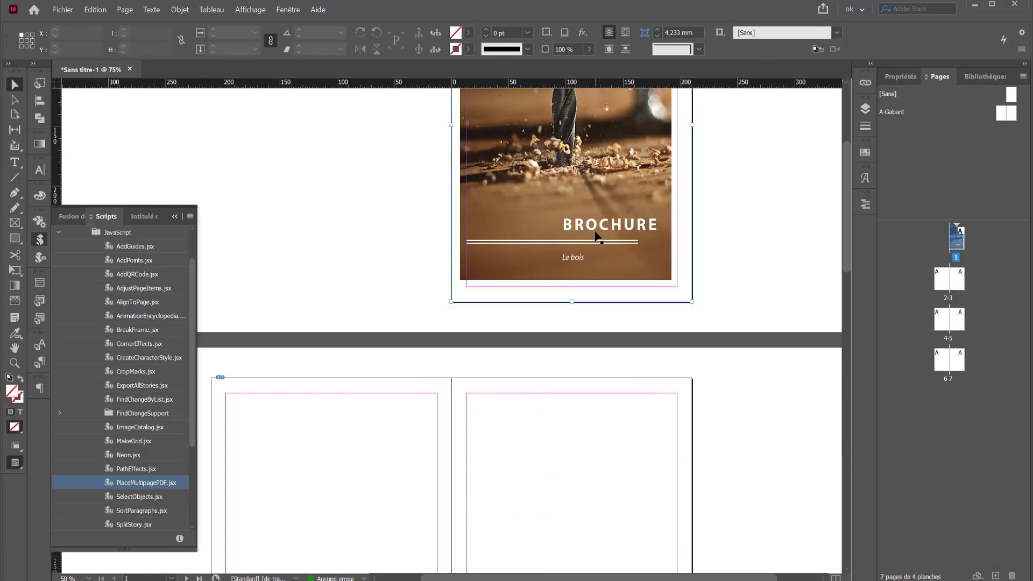
pyautogui.press('Delete')
# - Run the PlaceMultipagePDF.jsx script again on mag.pdf
pyautogui.scroll(-5, 572, 314)
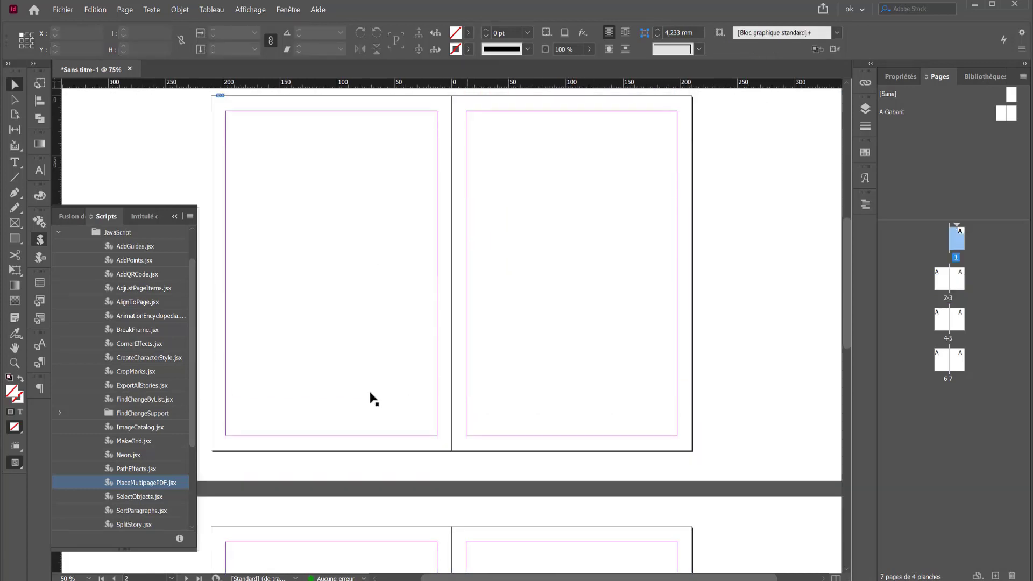
pyautogui.doubleClick(119, 483)
pyautogui.click(360, 240)
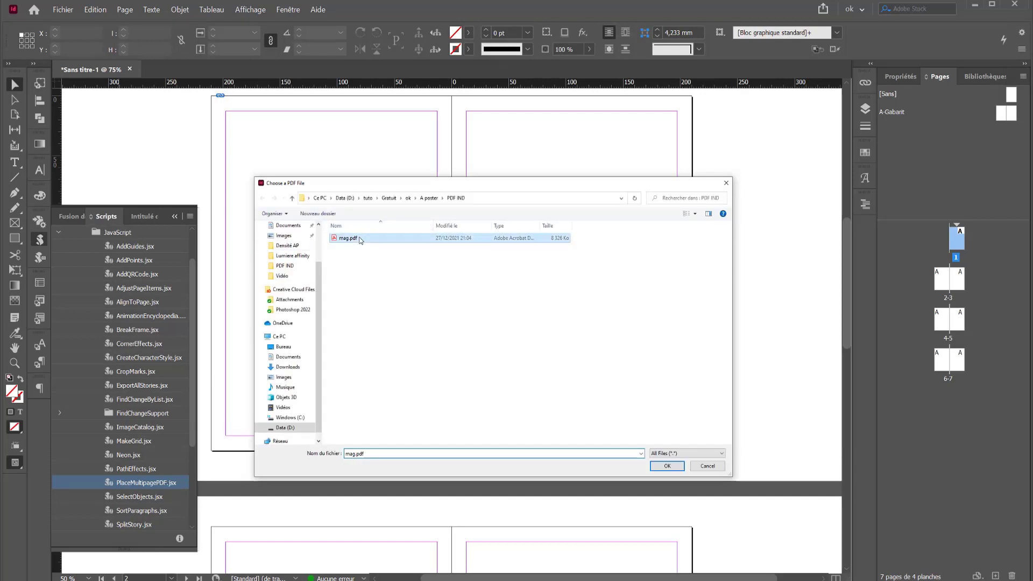
pyautogui.doubleClick(360, 239)
# - Set the existing document Sans titre-1 as the destination for the placed PDF
pyautogui.click(373, 281)
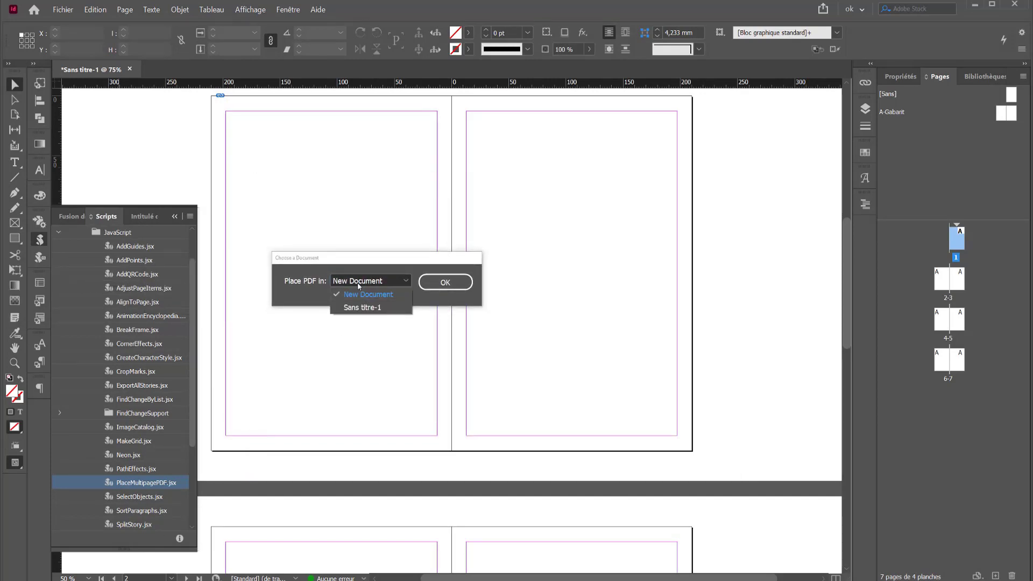
pyautogui.click(358, 309)
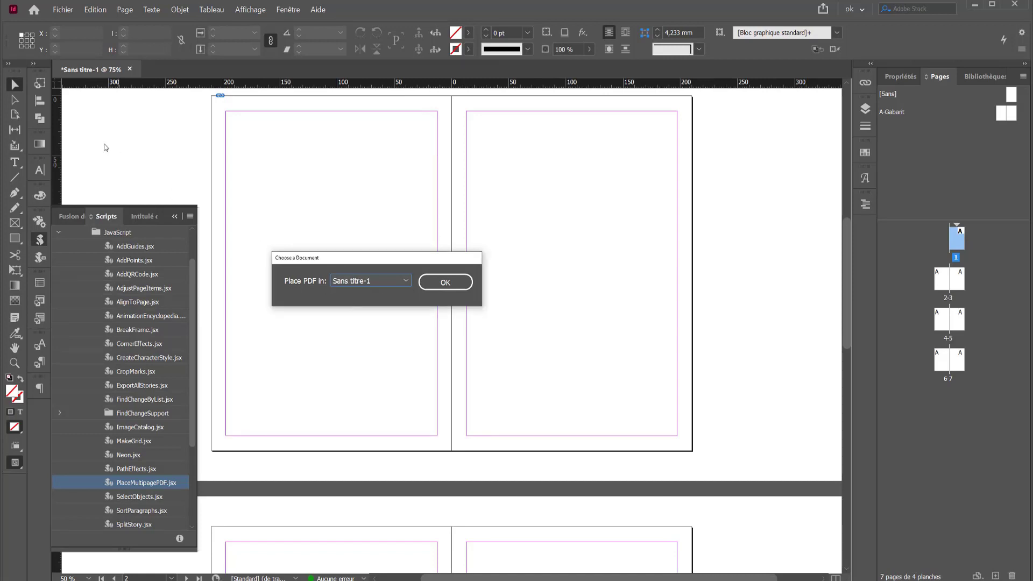
pyautogui.press('Return')
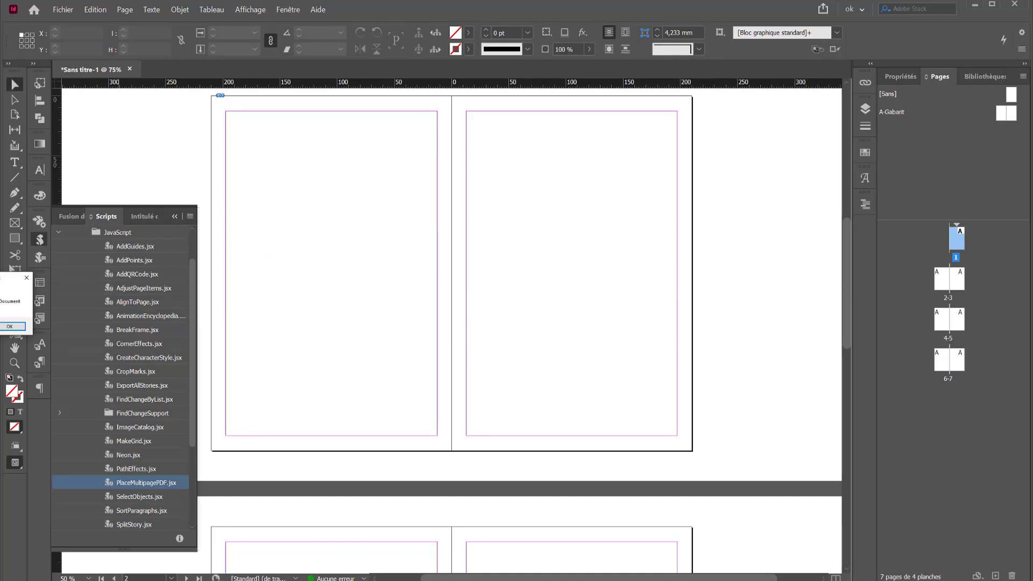
pyautogui.click(377, 306)
pyautogui.click(11, 326)
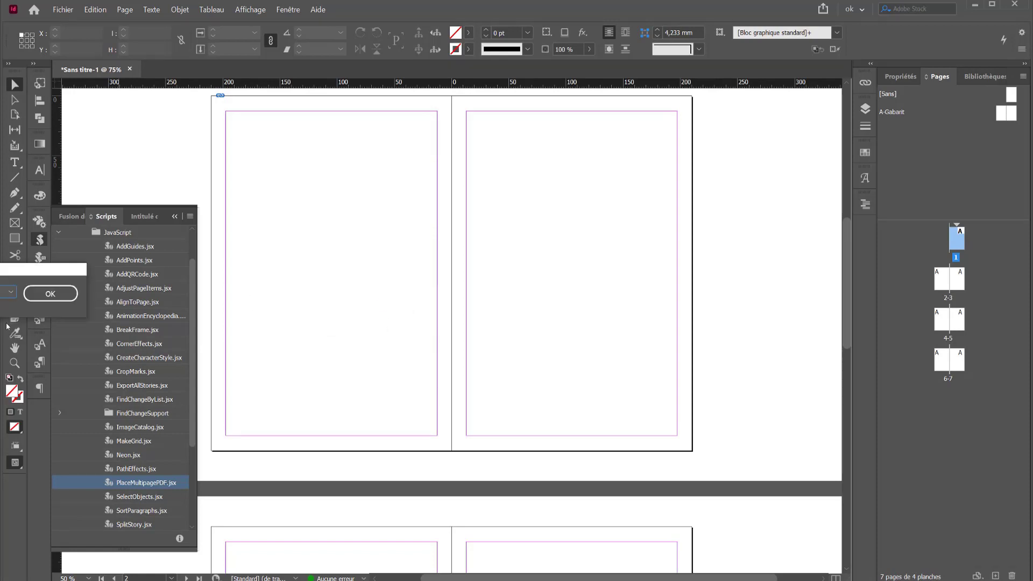
# - Confirm the destination document and place the PDF starting on page 3
pyautogui.click(50, 293)
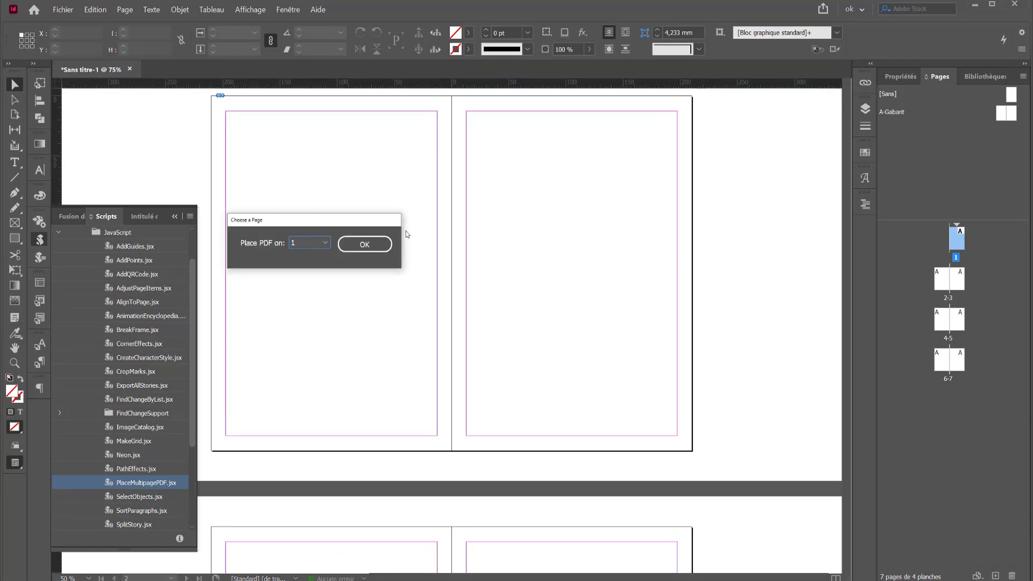
pyautogui.click(377, 237)
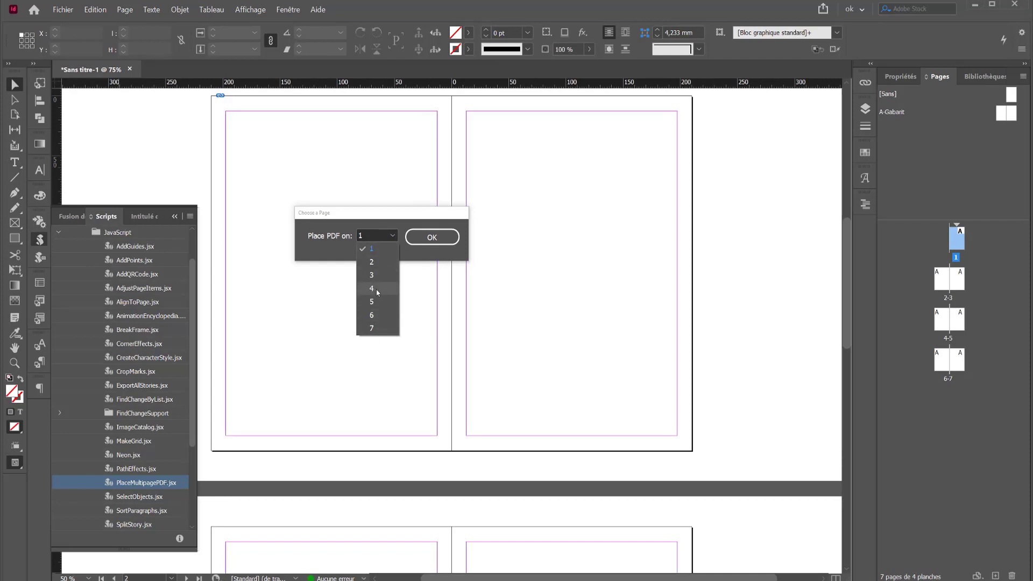
pyautogui.click(379, 276)
pyautogui.click(432, 237)
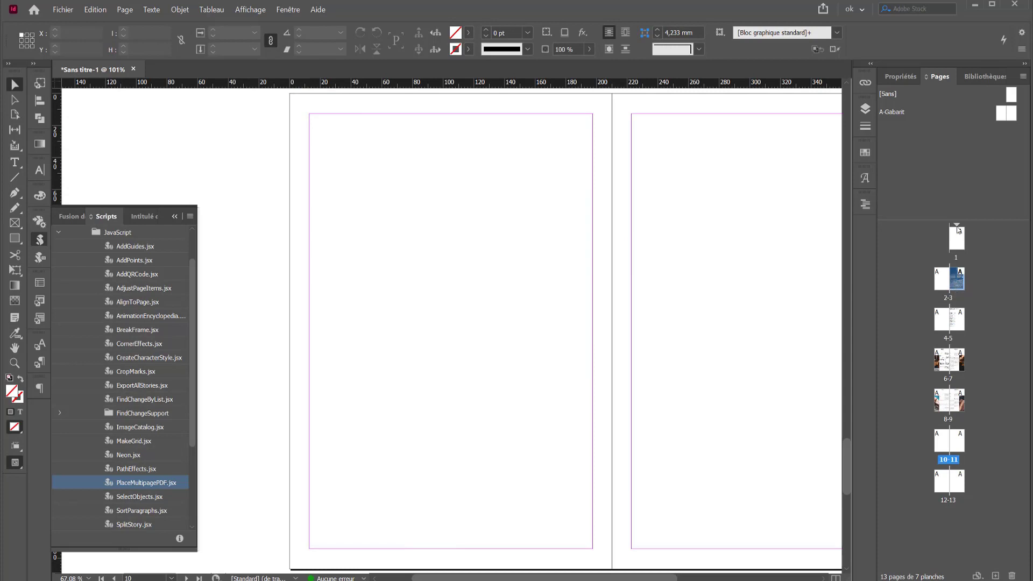
# - Examine the placed PDF pages from the brochure cover on page 3 through the last chapter on spread 8-9
pyautogui.click(956, 282)
pyautogui.doubleClick(956, 282)
pyautogui.hotkey('ctrl', '-')
pyautogui.hotkey('ctrl', '-')
pyautogui.hotkey('ctrl', '-')
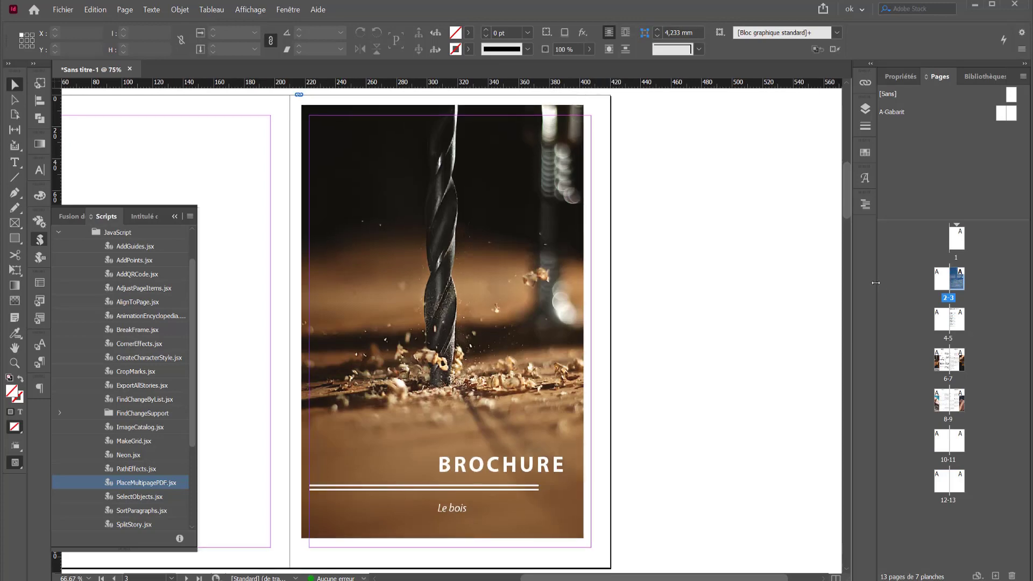
pyautogui.scroll(-12, 583, 302)
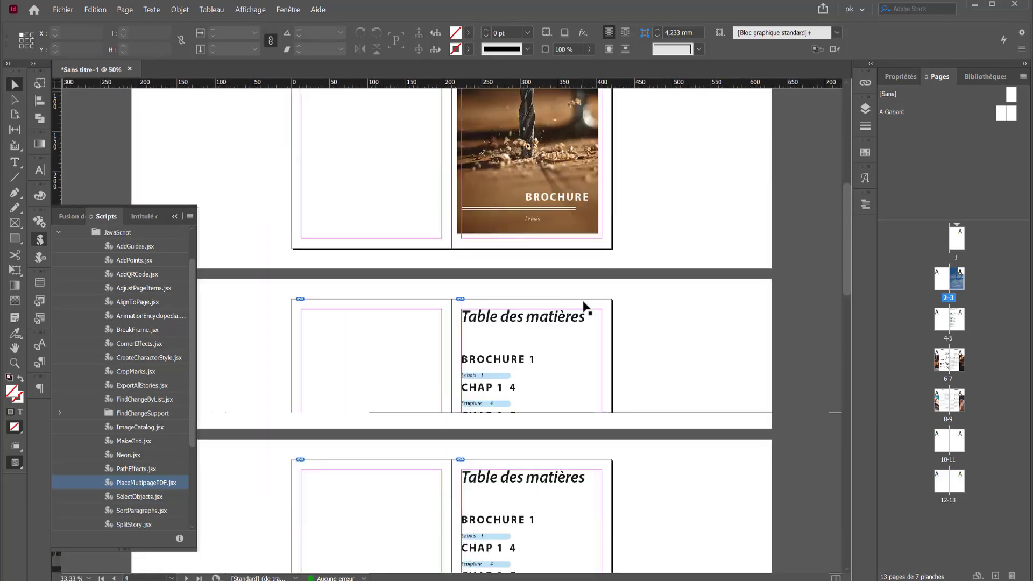
pyautogui.scroll(-3, 578, 332)
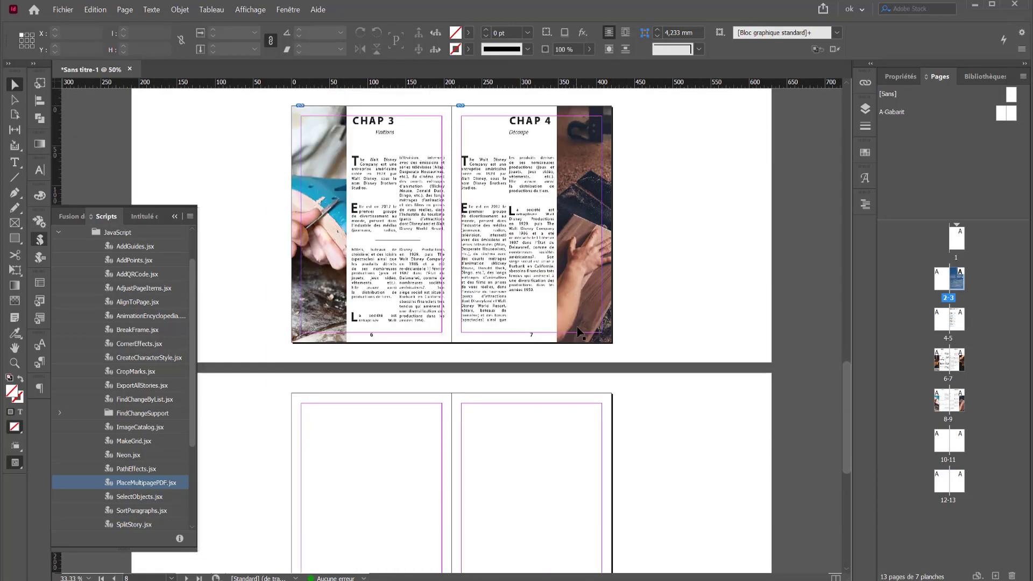
pyautogui.scroll(3, 577, 330)
# - Delete the four blank pages 10 to 13 at the end of the document
pyautogui.click(946, 443)
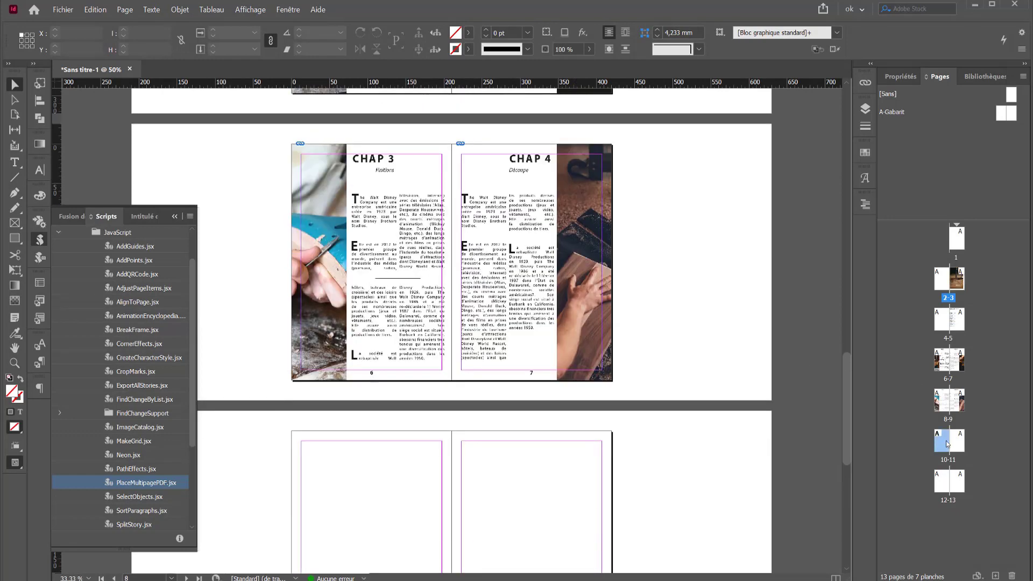
pyautogui.click(1012, 576)
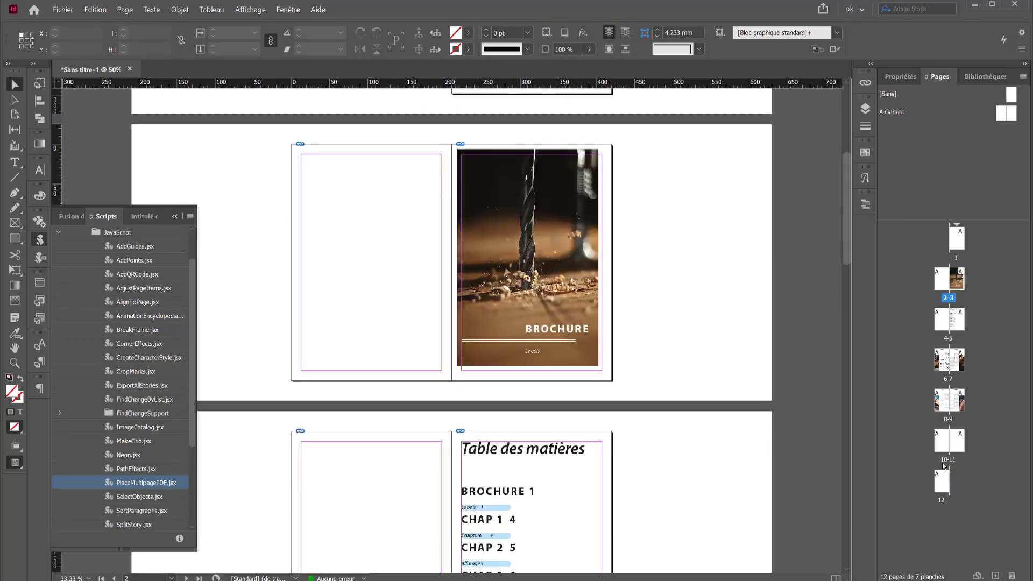
pyautogui.click(940, 438)
pyautogui.click(1011, 575)
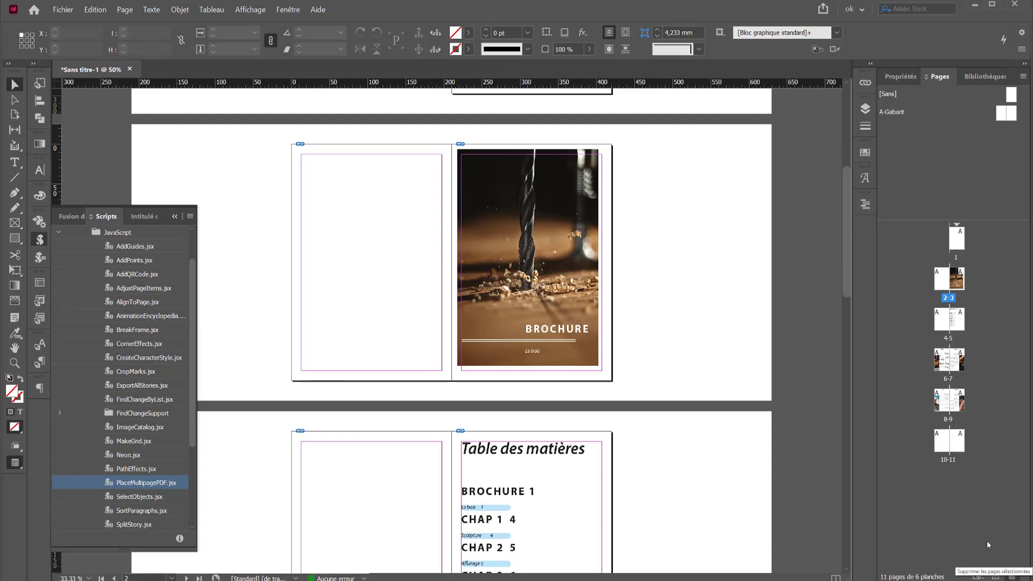
pyautogui.click(939, 440)
pyautogui.click(1012, 575)
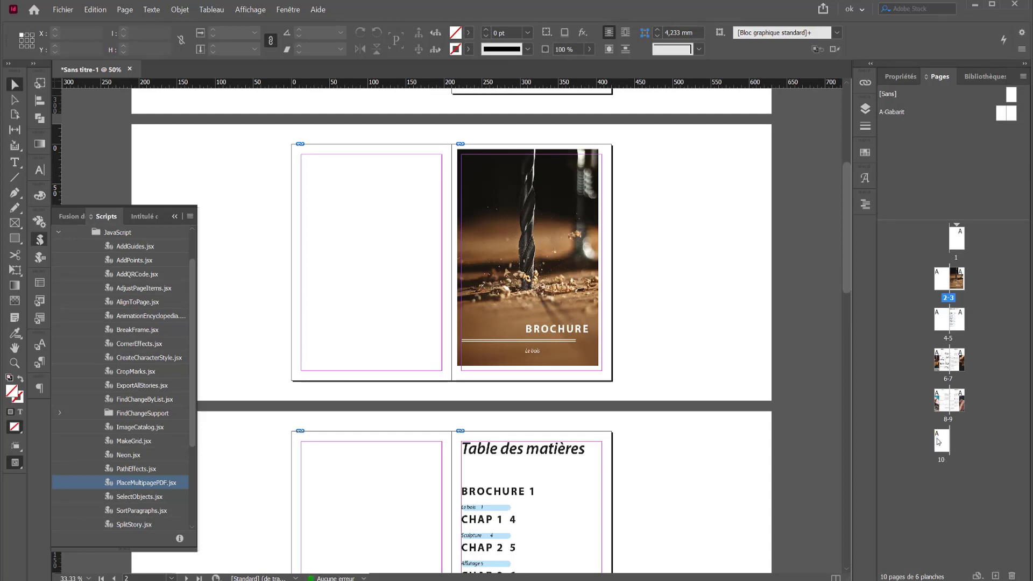
pyautogui.click(1012, 575)
# - Delete the blank page 4 and the blank pages 1 and 2 before the brochure cover
pyautogui.click(941, 318)
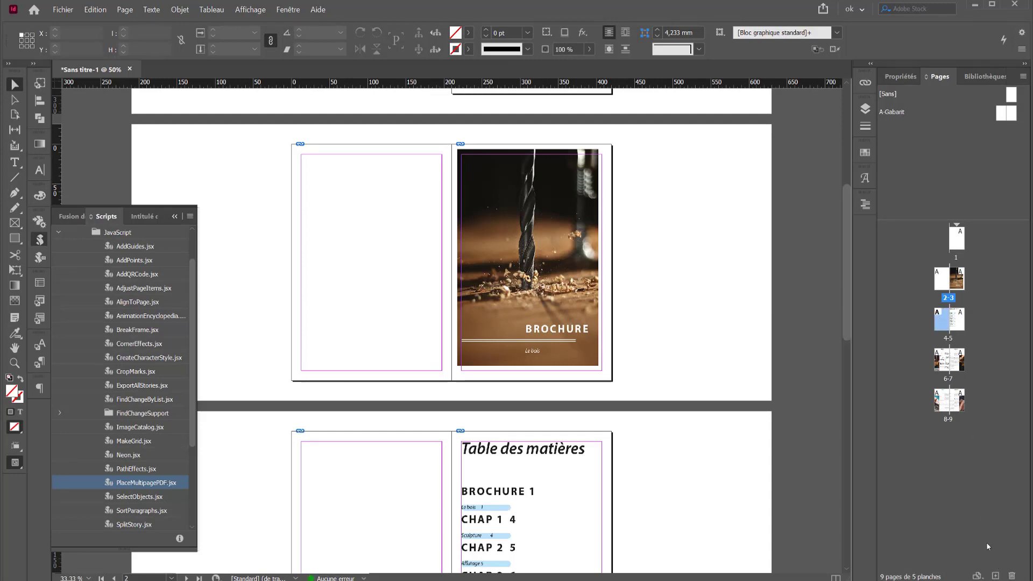
pyautogui.click(1012, 575)
pyautogui.press('Return')
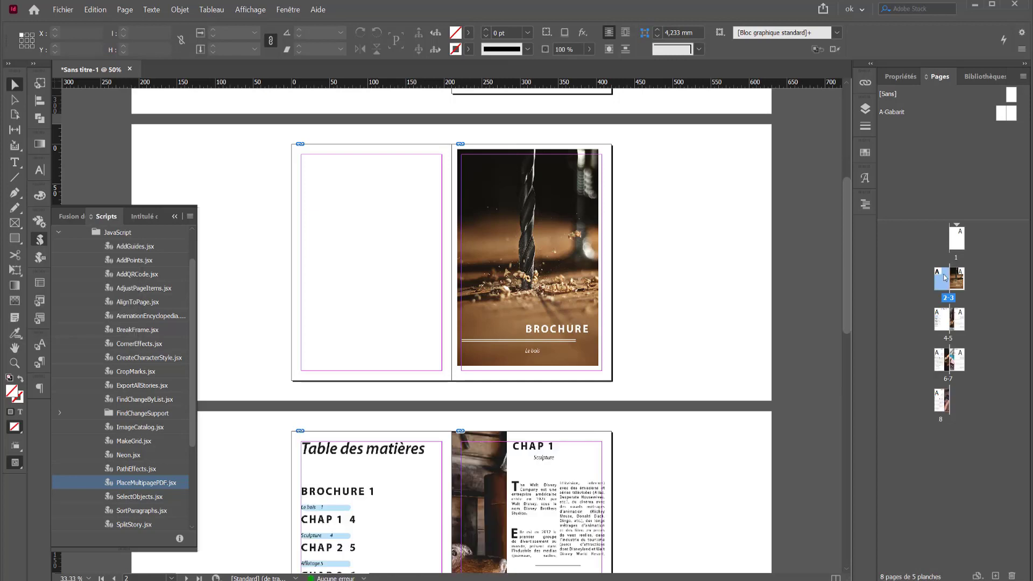
pyautogui.click(956, 240)
pyautogui.click(1012, 575)
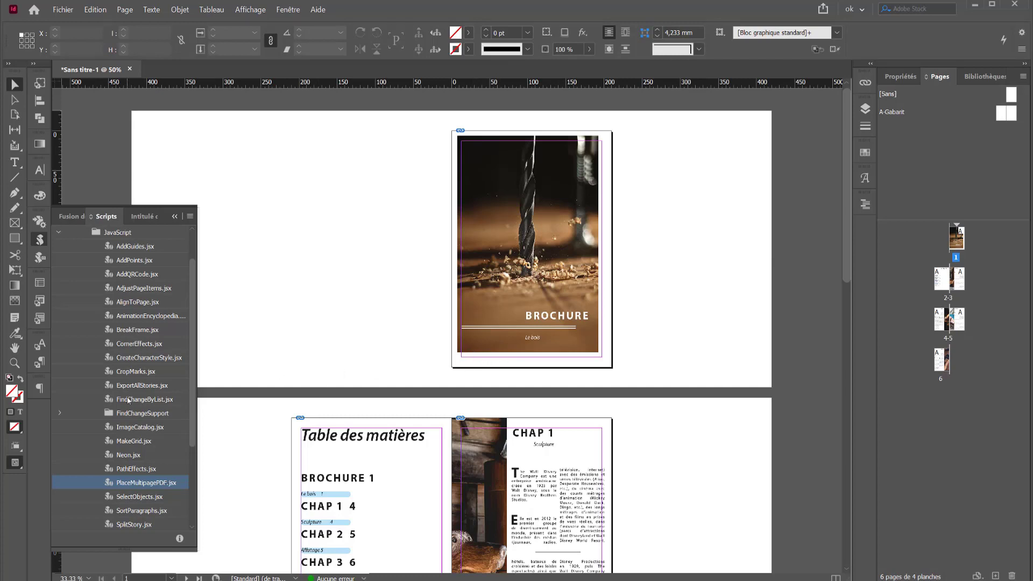
# - Look through the sample scripts and collapse the JavaScript folder in the script list
pyautogui.scroll(-3, 128, 428)
pyautogui.scroll(5, 128, 430)
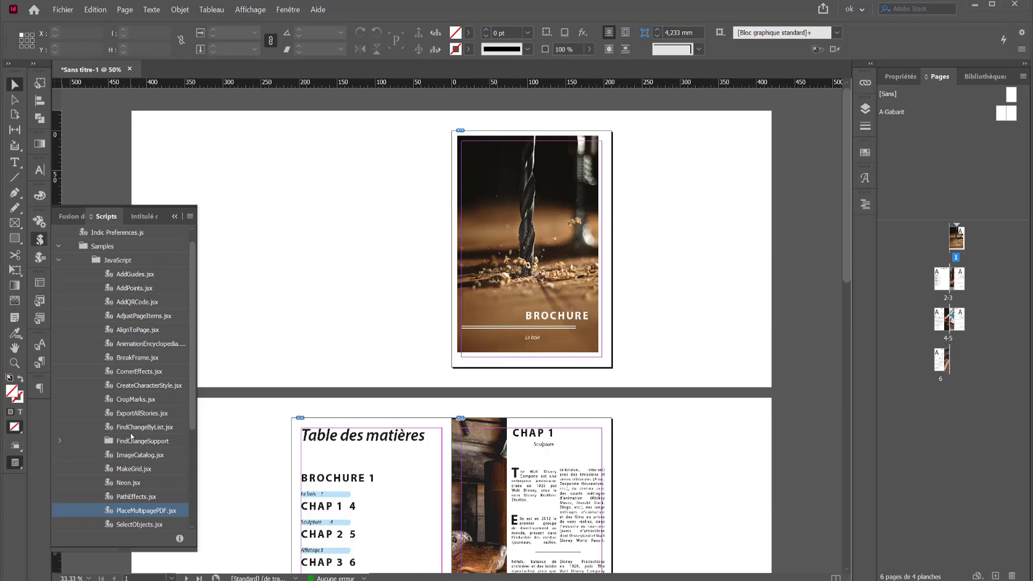
pyautogui.scroll(1, 131, 436)
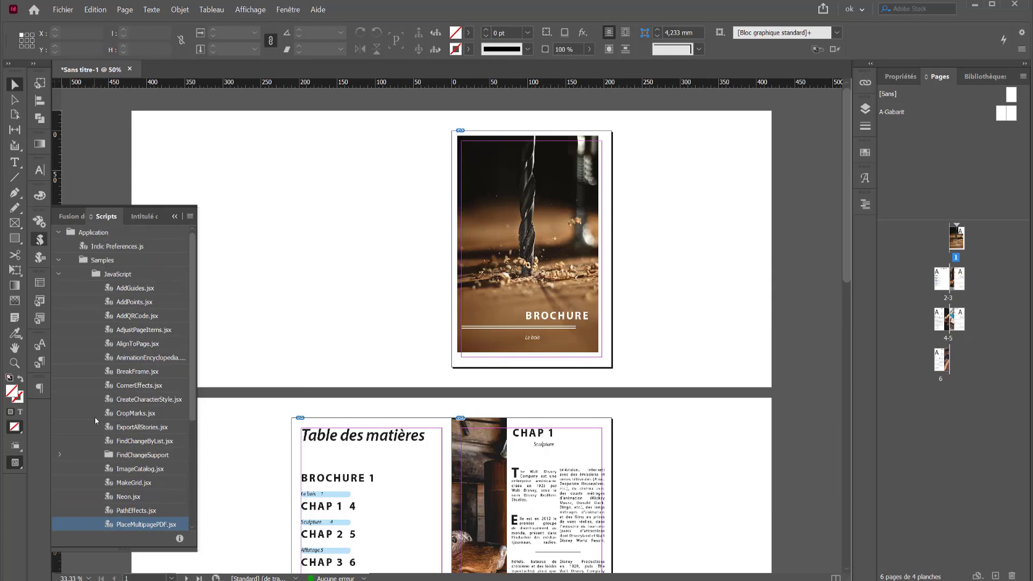
pyautogui.scroll(-8, 96, 422)
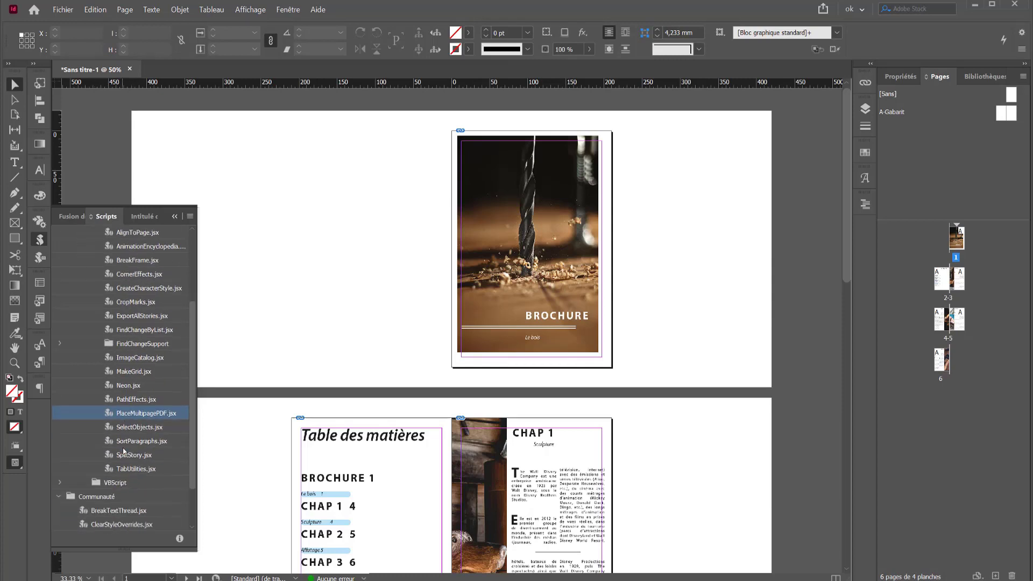
pyautogui.scroll(4, 123, 451)
pyautogui.click(59, 274)
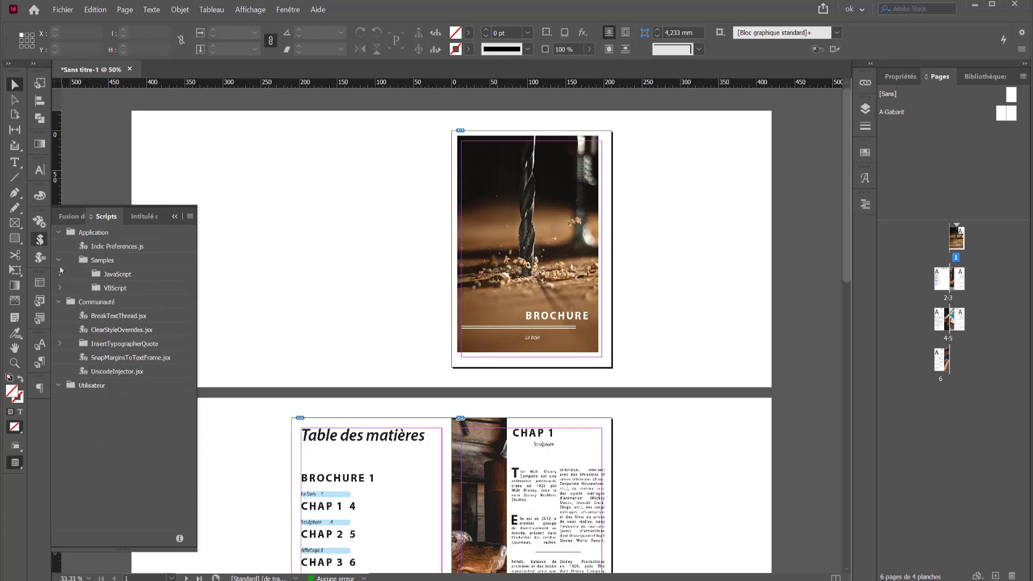